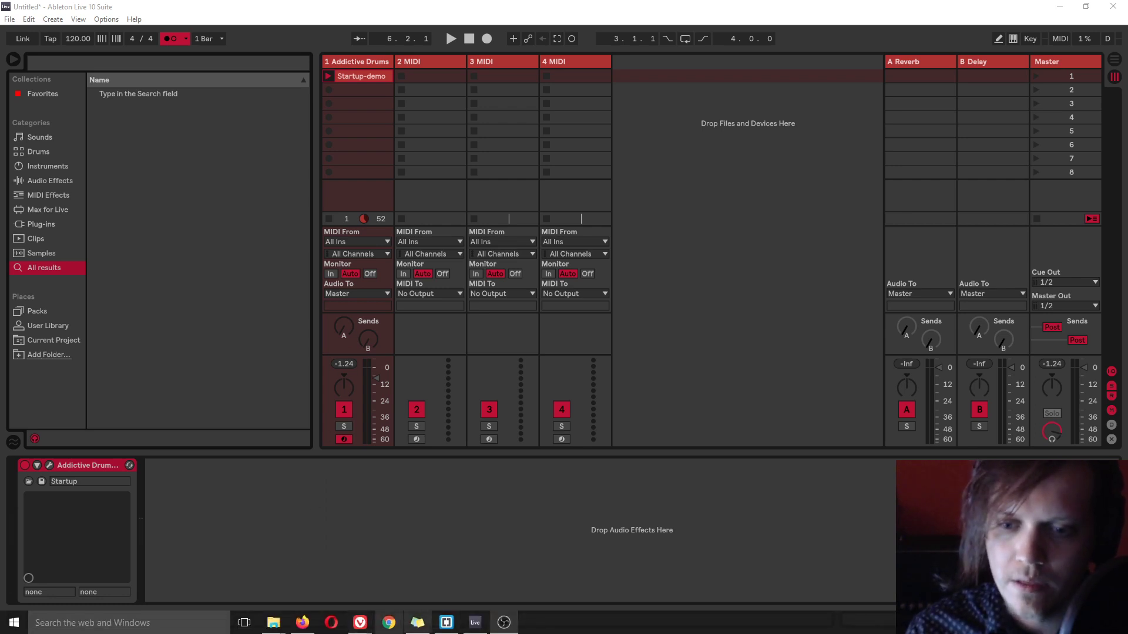
- Bring Vivaldi forward on the VB-Audio Voicemeeter page and scroll through its description and downloads
{"action": "mouse_move", "coordinate": [362, 624]}
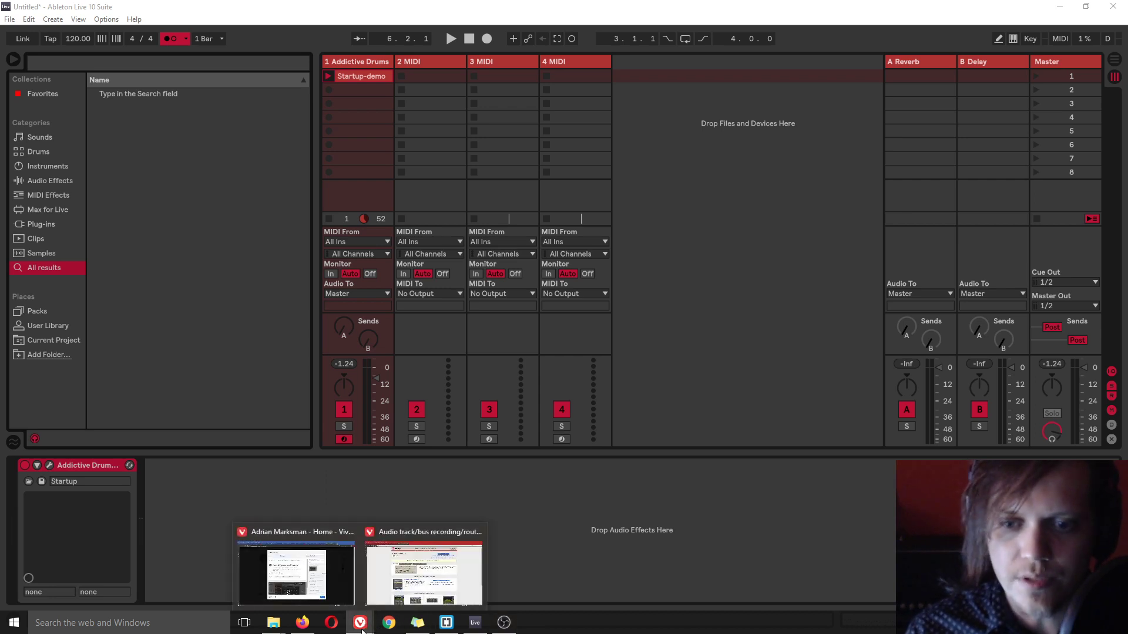
{"action": "left_click", "coordinate": [423, 573]}
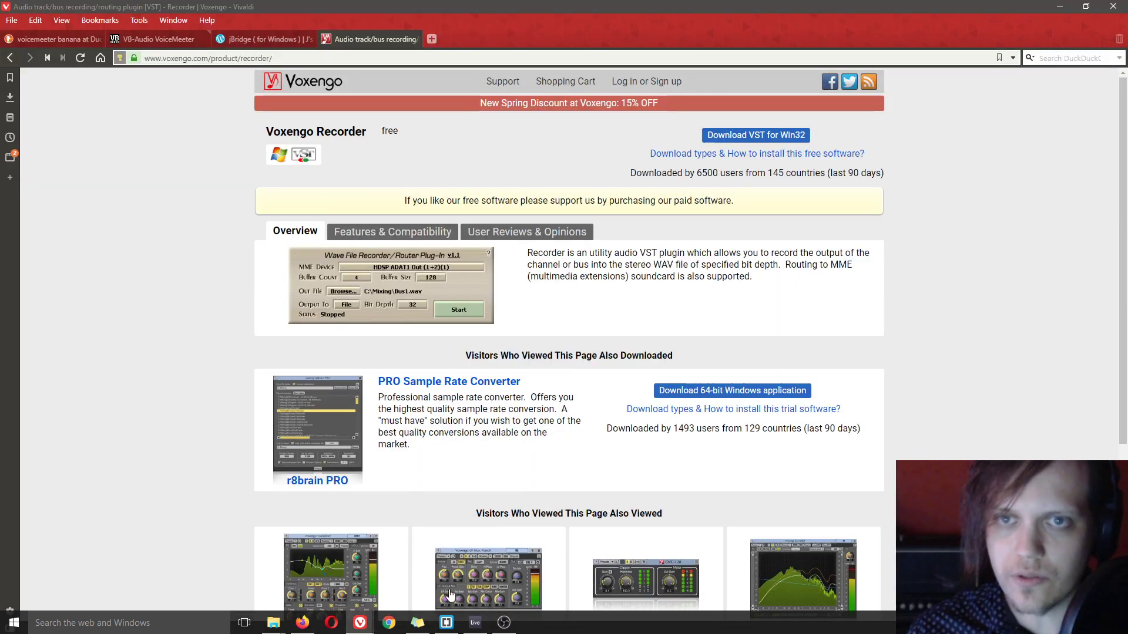
{"action": "left_click", "coordinate": [156, 38]}
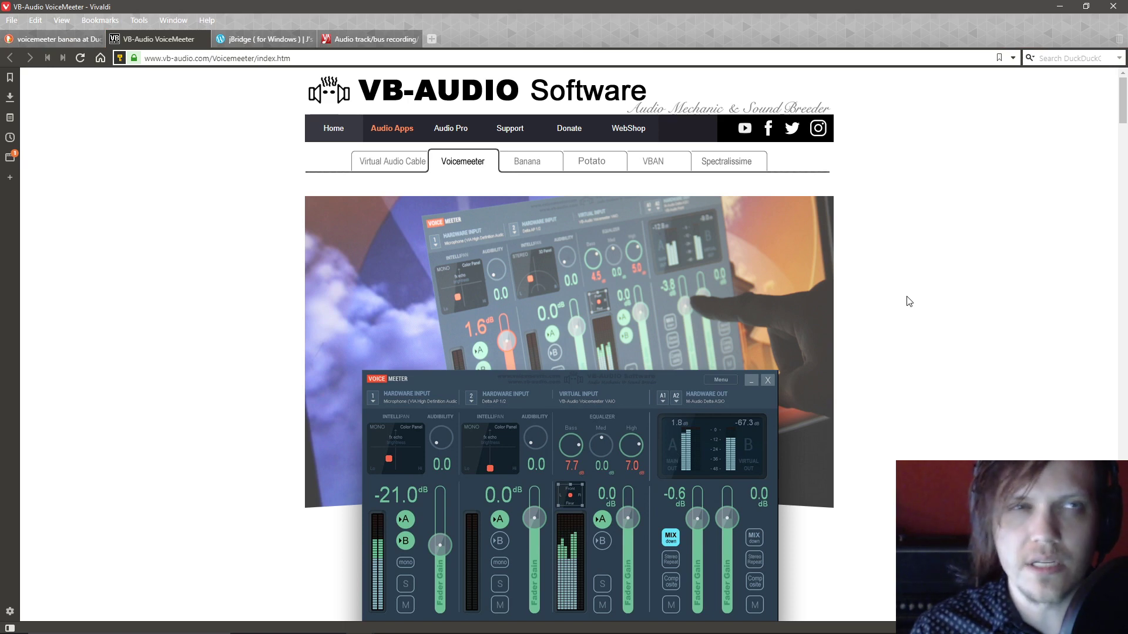
{"action": "scroll", "coordinate": [909, 301], "scroll_direction": "down", "scroll_amount": 4}
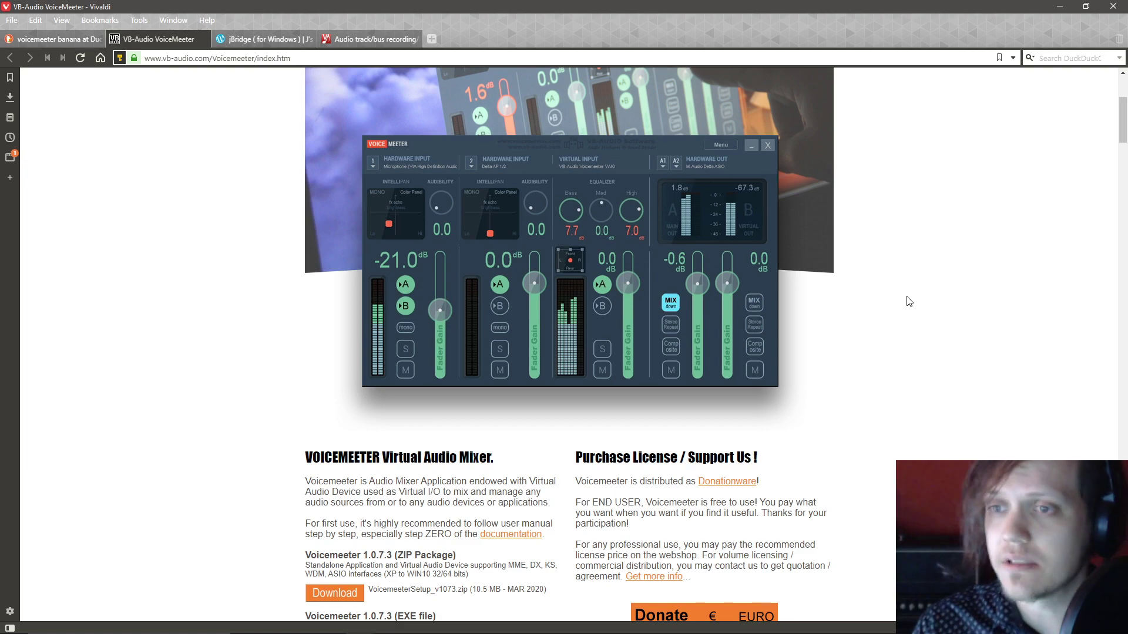
{"action": "scroll", "coordinate": [909, 304], "scroll_direction": "down", "scroll_amount": 6}
{"action": "scroll", "coordinate": [905, 305], "scroll_direction": "down", "scroll_amount": 9}
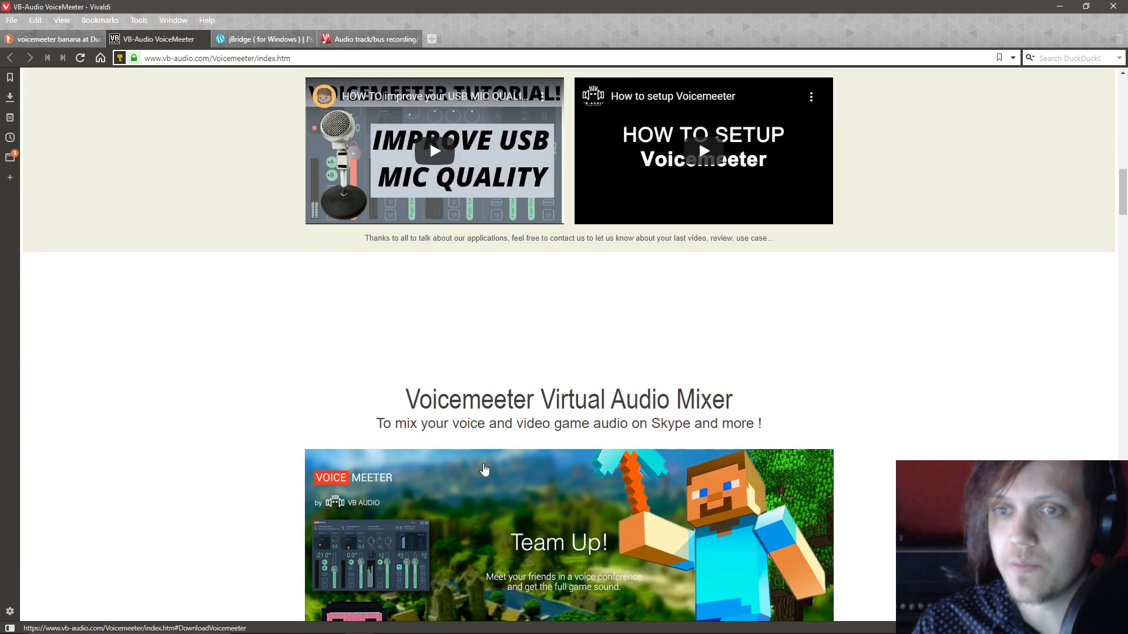
{"action": "scroll", "coordinate": [886, 365], "scroll_direction": "up", "scroll_amount": 20}
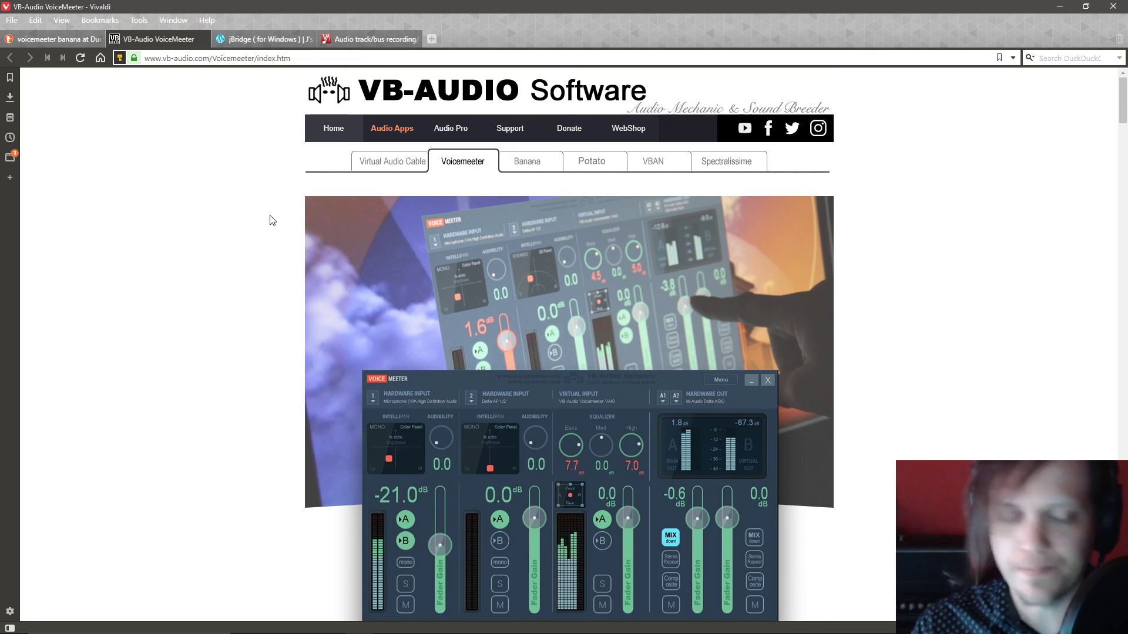
- View the jBridge for Windows page, then switch back to the Voxengo Recorder page
{"action": "left_click", "coordinate": [265, 39]}
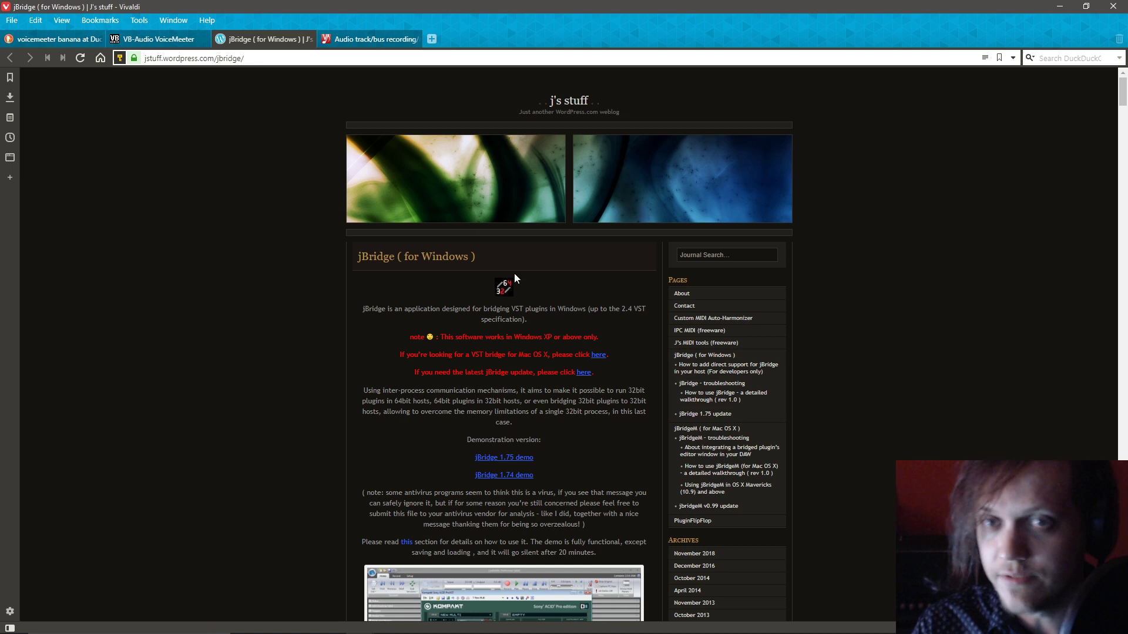
{"action": "left_click", "coordinate": [365, 41]}
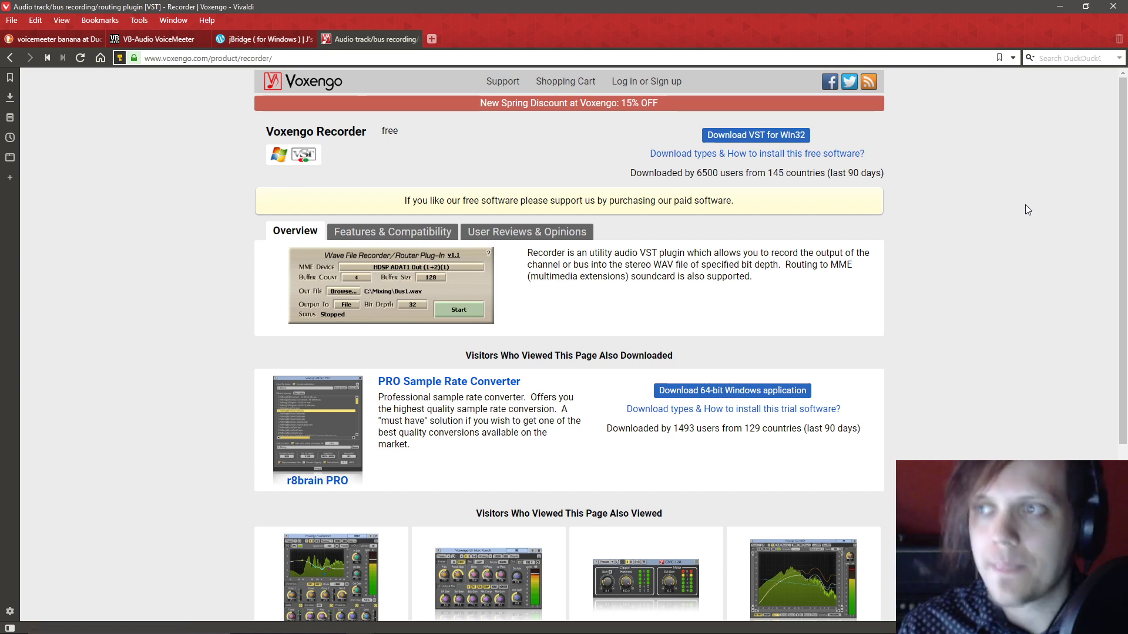
- Minimize Vivaldi to reveal the Ableton Live session
{"action": "left_click", "coordinate": [1060, 6]}
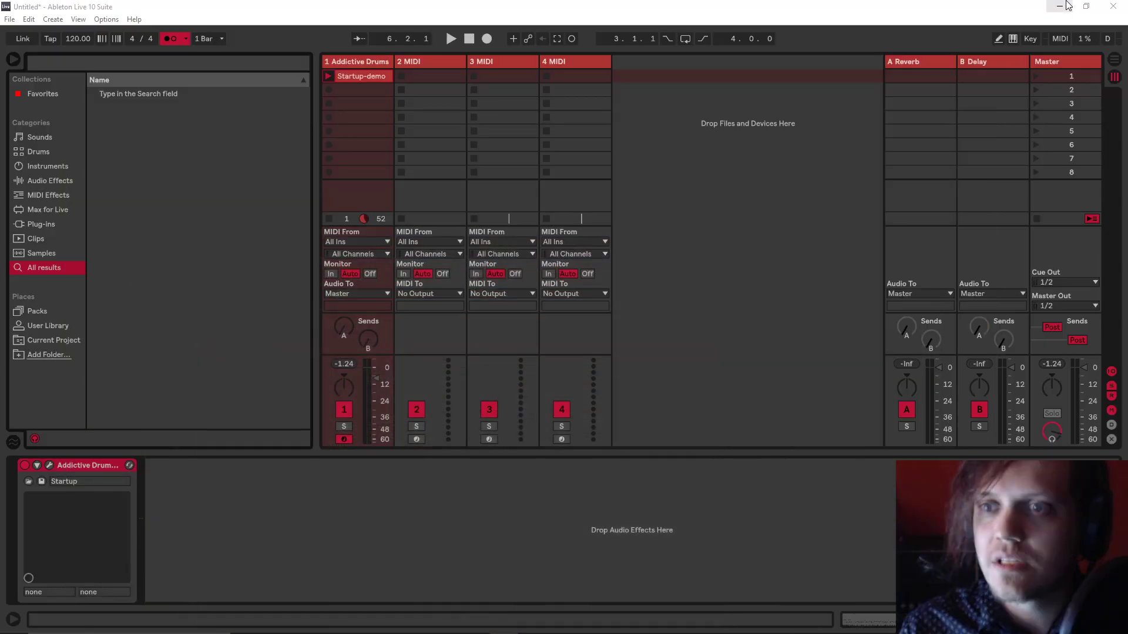
- Launch the Startup-demo drum clip, check OBS is capturing its audio, then hide OBS
{"action": "left_click", "coordinate": [330, 80]}
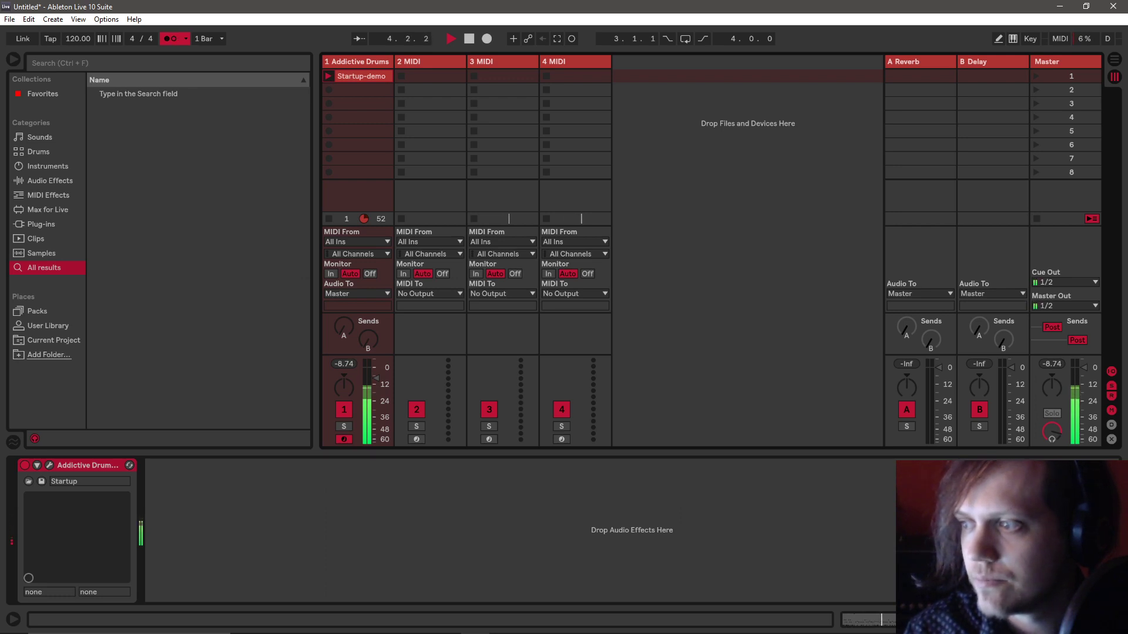
{"action": "key", "text": "alt+Tab"}
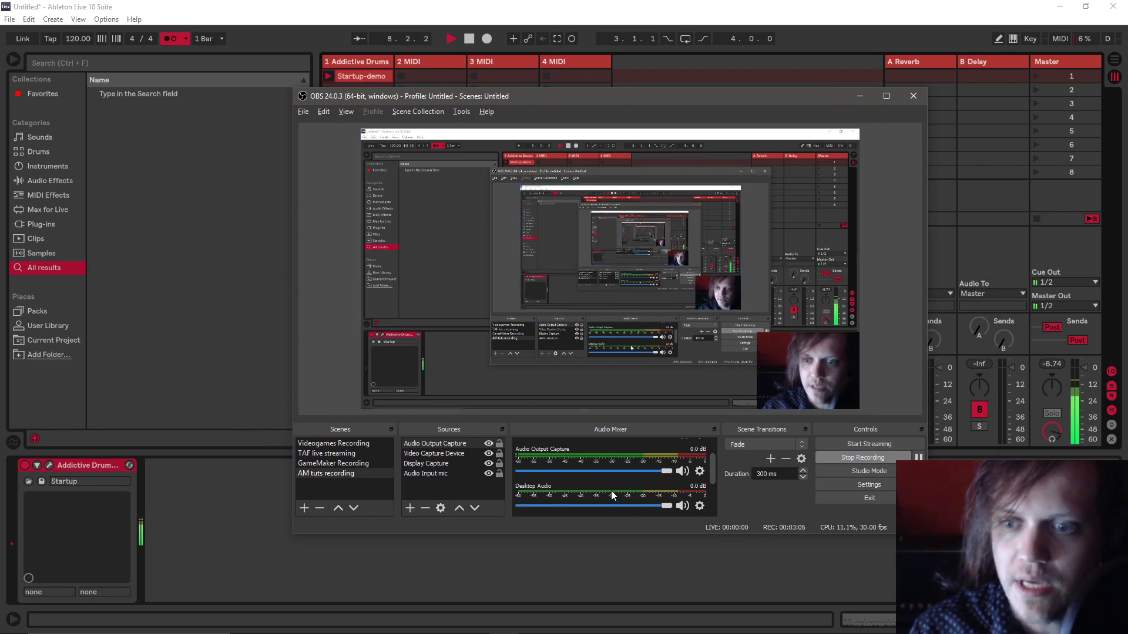
{"action": "scroll", "coordinate": [611, 492], "scroll_direction": "down", "scroll_amount": 3}
{"action": "scroll", "coordinate": [611, 495], "scroll_direction": "up", "scroll_amount": 3}
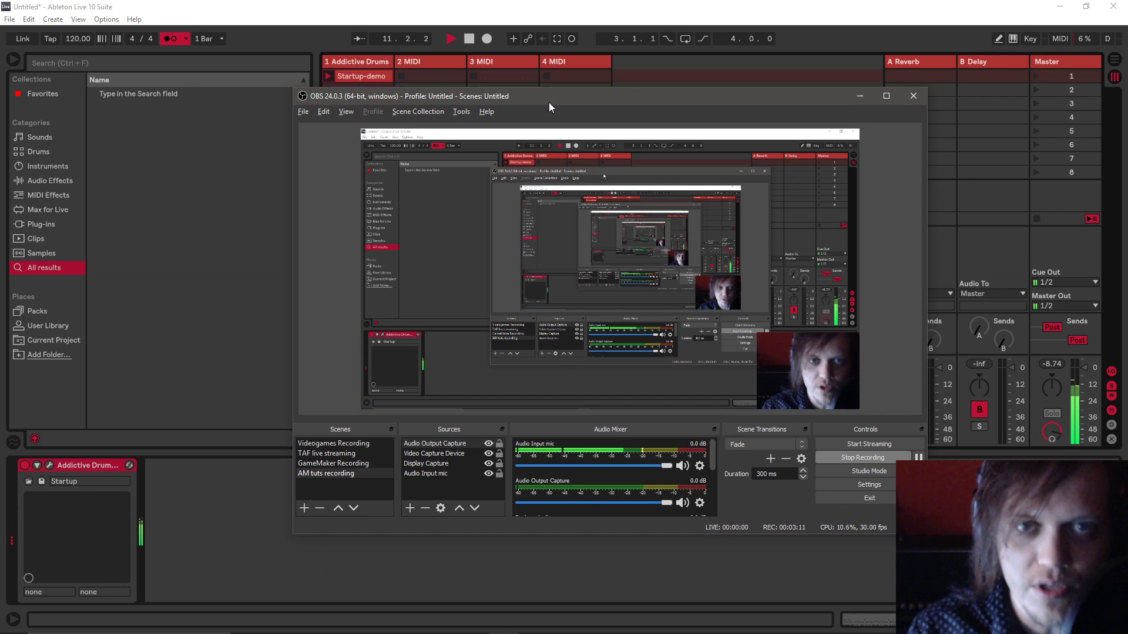
{"action": "left_click_drag", "start_coordinate": [548, 102], "coordinate": [816, 125]}
{"action": "left_click", "coordinate": [764, 94]}
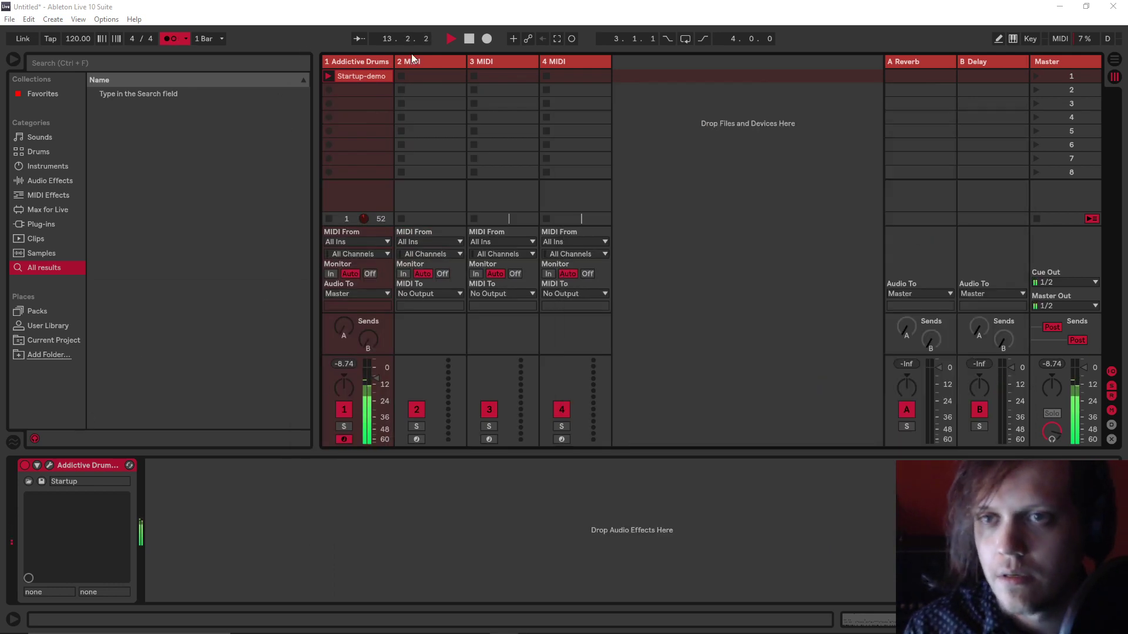
- Stop playback and load VoxengoRecorder32.64 onto the Master track via a 'voxen' search
{"action": "left_click", "coordinate": [468, 38]}
{"action": "left_click", "coordinate": [1051, 62]}
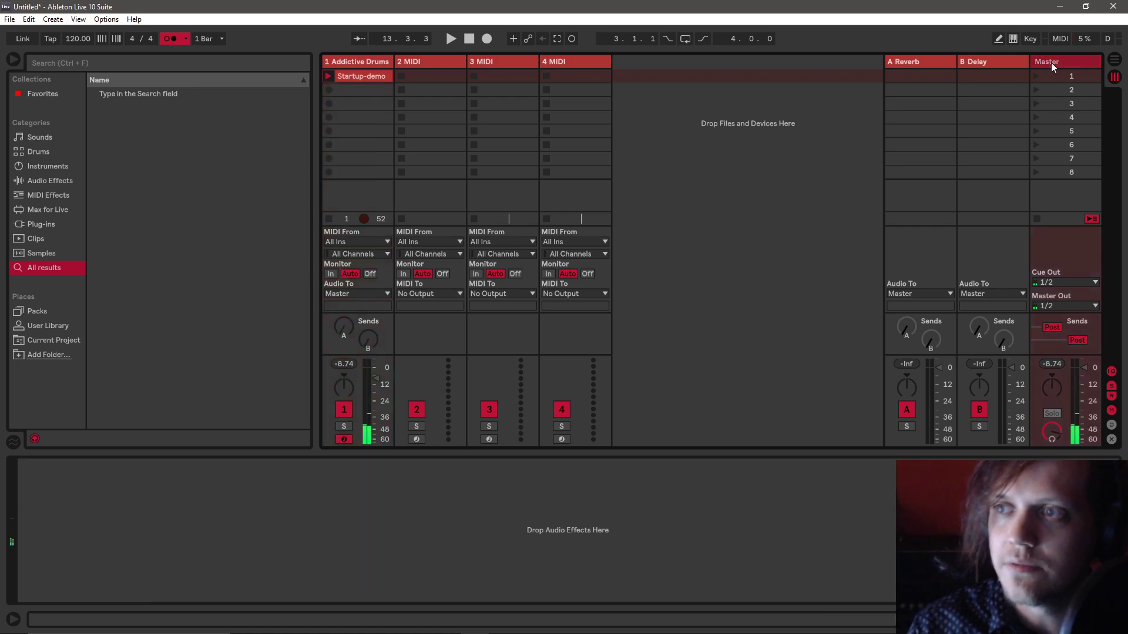
{"action": "left_click", "coordinate": [82, 64]}
{"action": "type", "text": "voxen"}
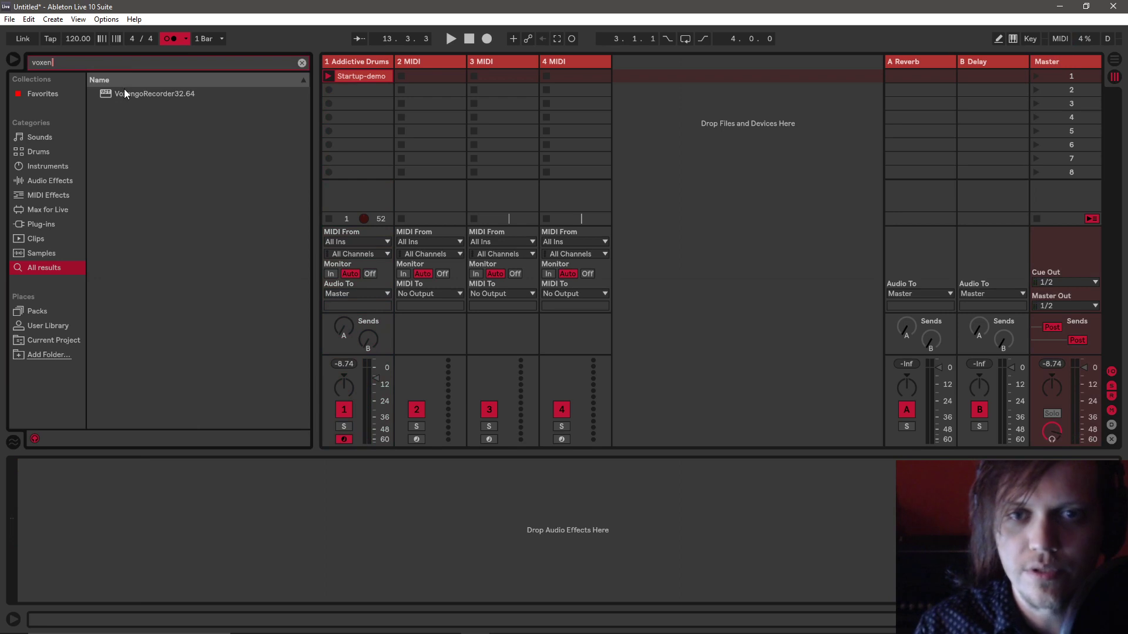
{"action": "left_click", "coordinate": [125, 94]}
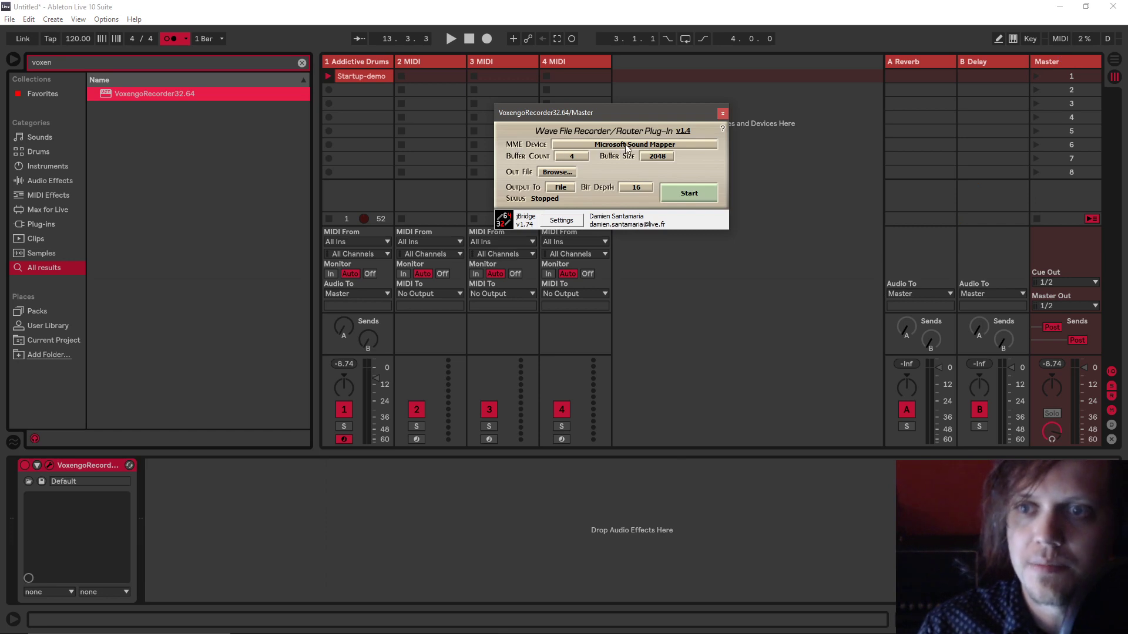
- Set the recorder's MME device to Focusrite USB and start it running
{"action": "left_click", "coordinate": [625, 145]}
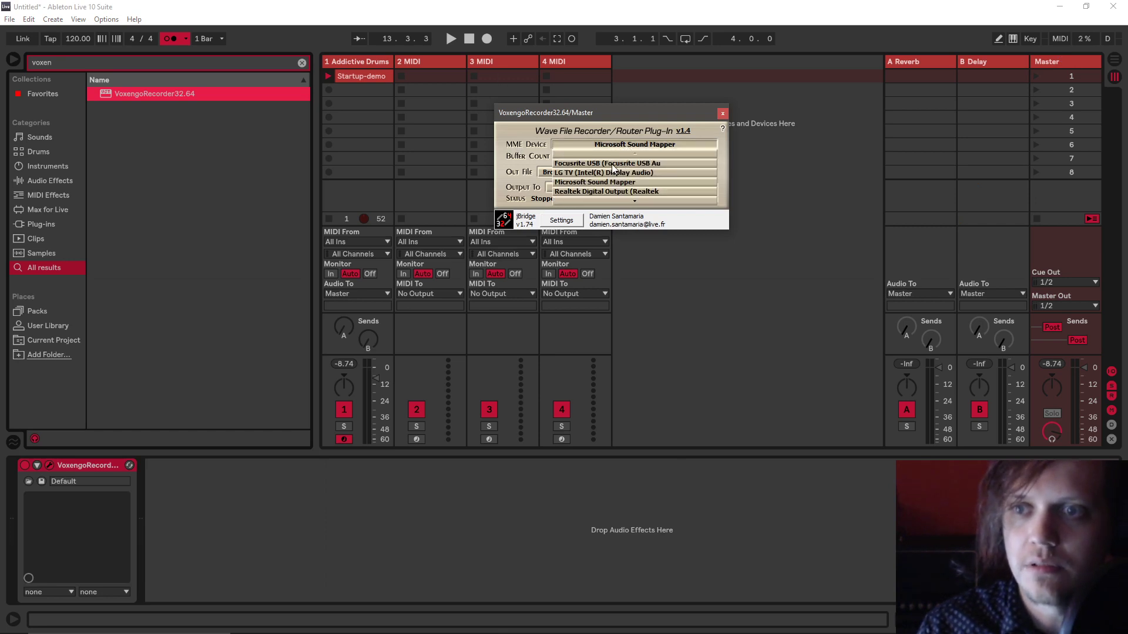
{"action": "left_click", "coordinate": [613, 164]}
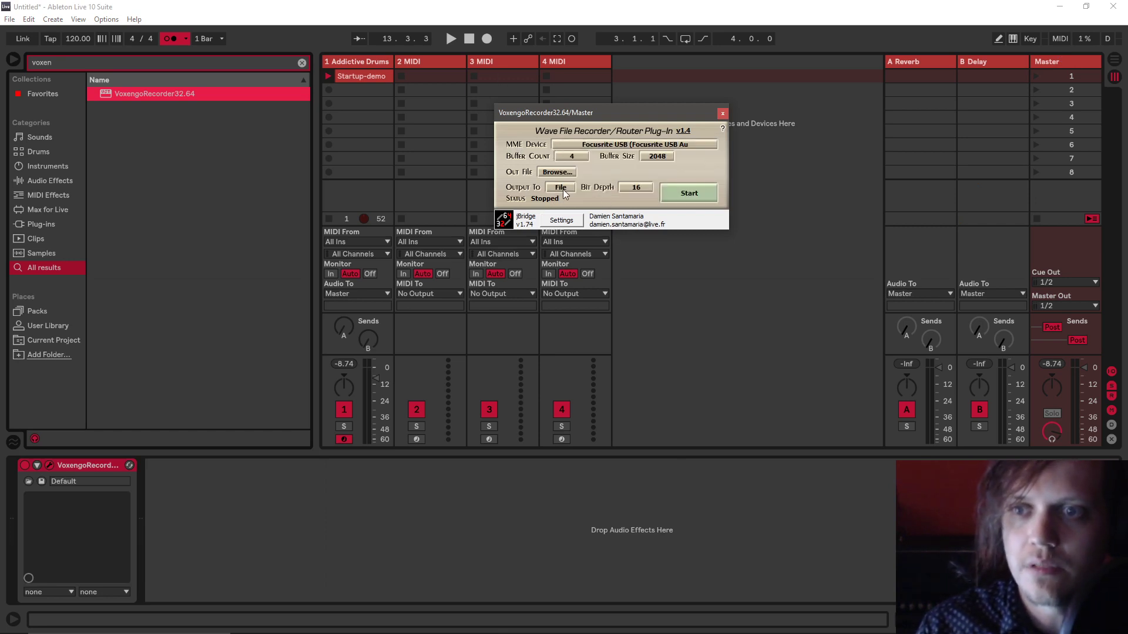
{"action": "left_click", "coordinate": [688, 195]}
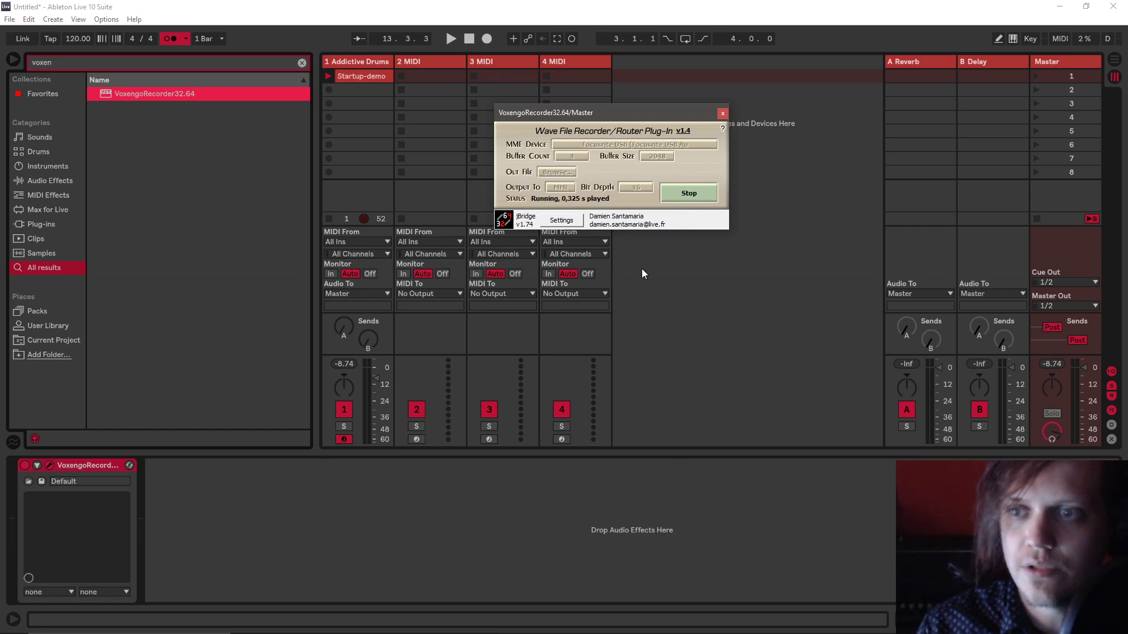
- Play the Startup-demo clip, check OBS audio levels, then stop the playback
{"action": "left_click", "coordinate": [328, 76]}
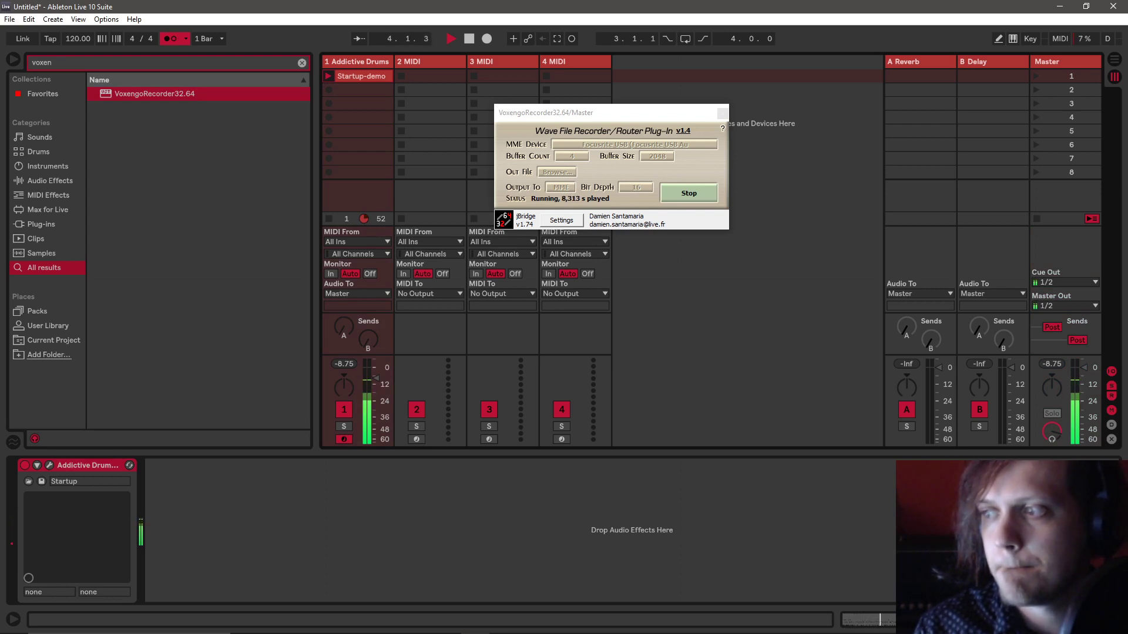
{"action": "left_click_drag", "start_coordinate": [1127, 117], "coordinate": [646, 102]}
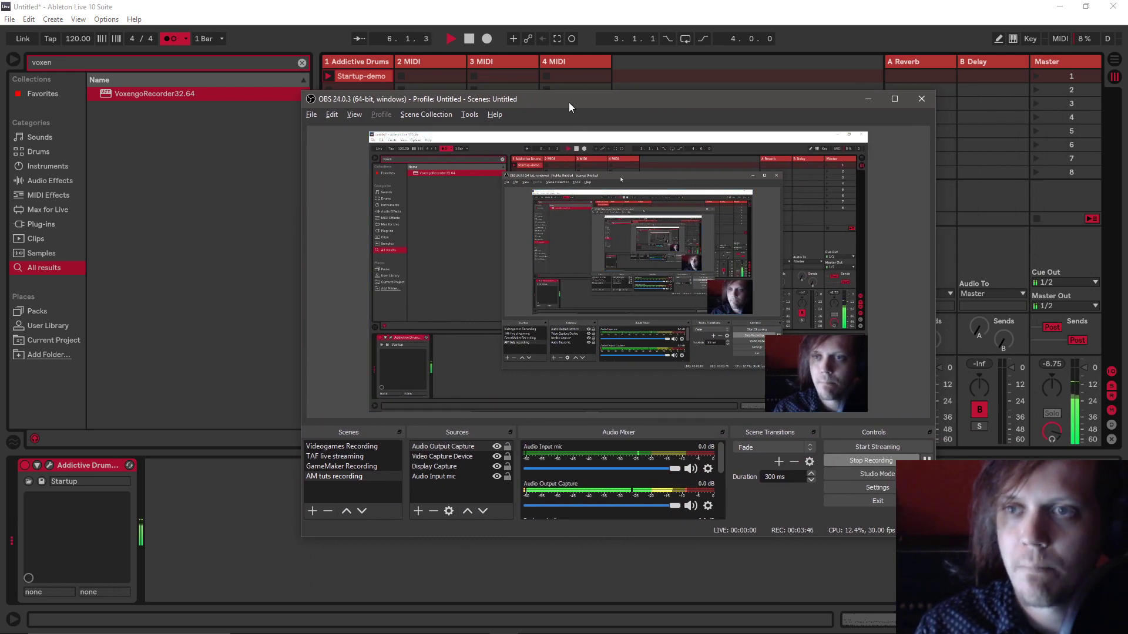
{"action": "left_click", "coordinate": [428, 12]}
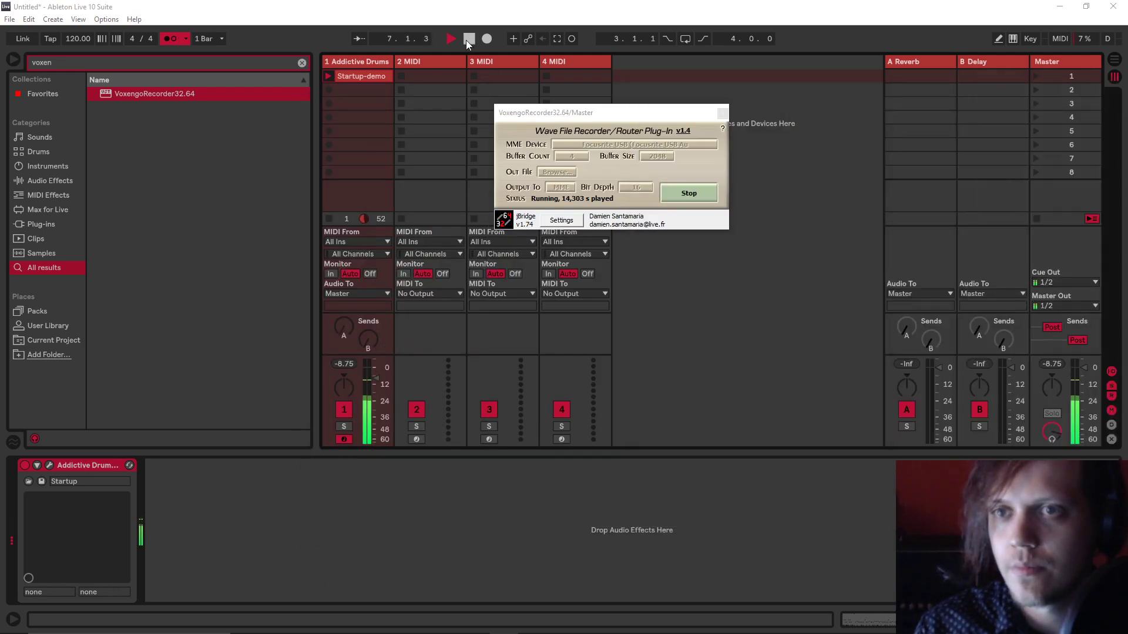
{"action": "left_click", "coordinate": [541, 145]}
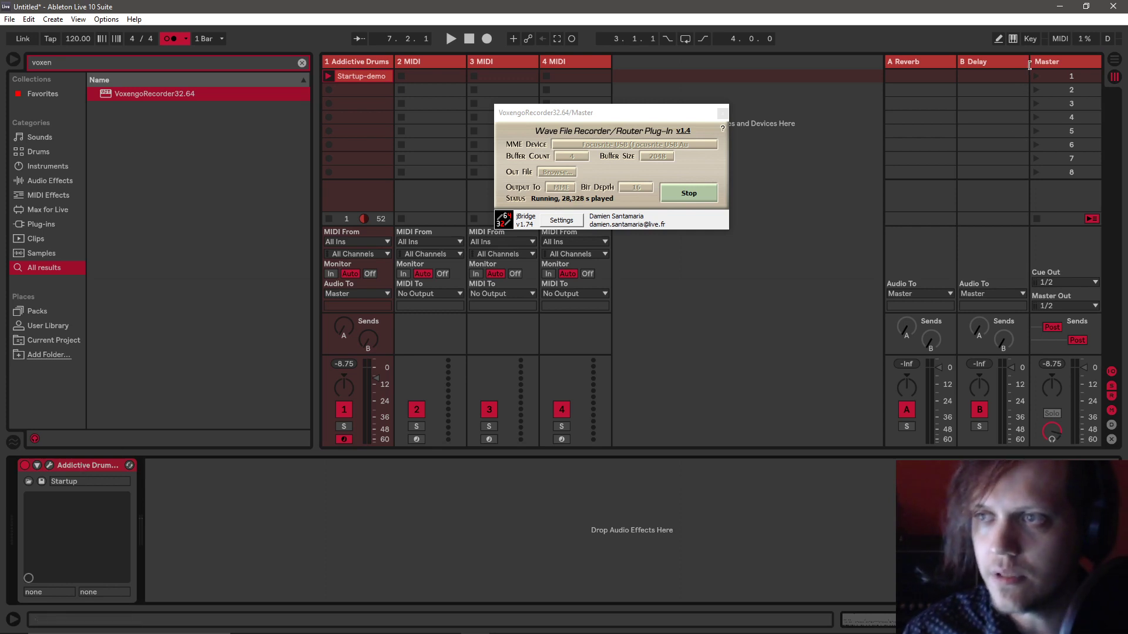
- Group the Master track's VoxengoRecorder into an Audio Effect Rack and show its chain list
{"action": "left_click", "coordinate": [1073, 57]}
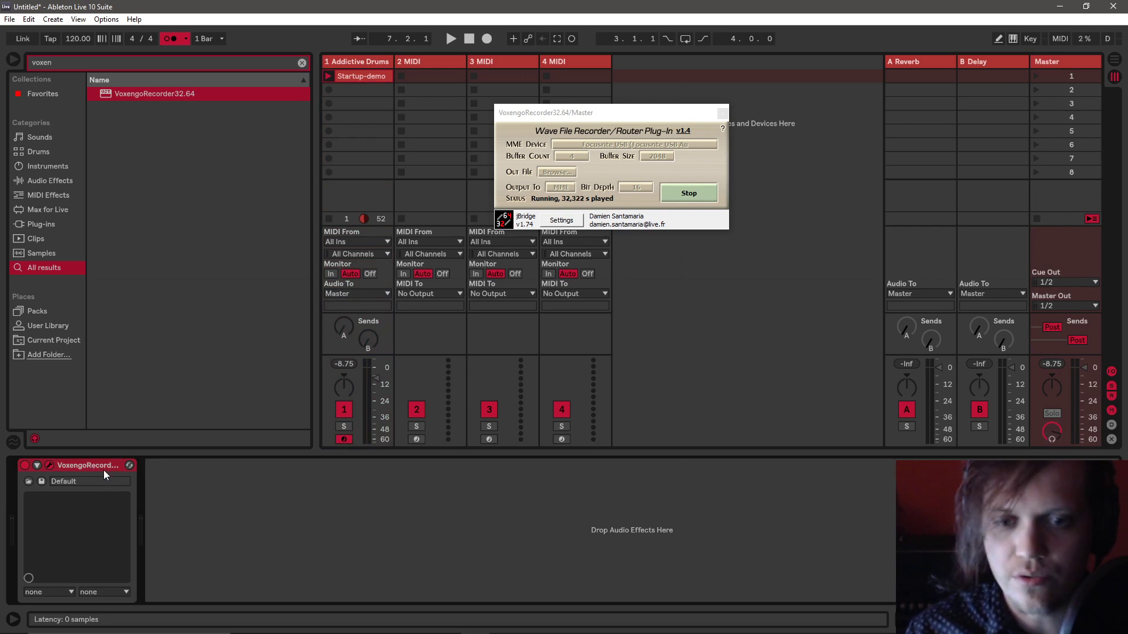
{"action": "key", "text": "ctrl+g"}
{"action": "left_click", "coordinate": [24, 492]}
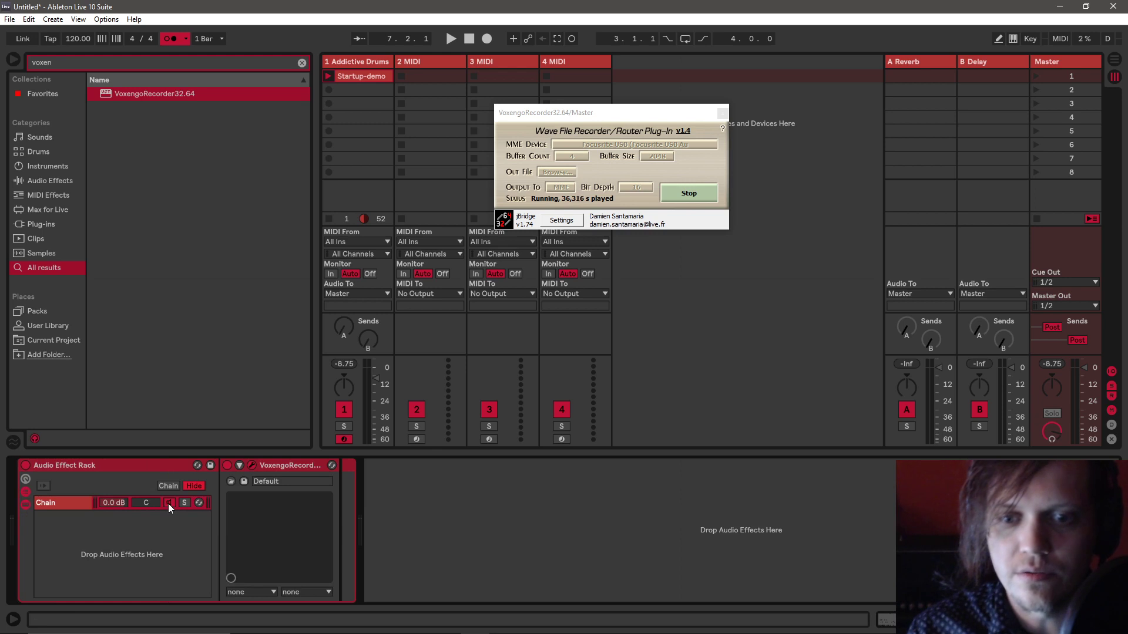
{"action": "left_click", "coordinate": [365, 547]}
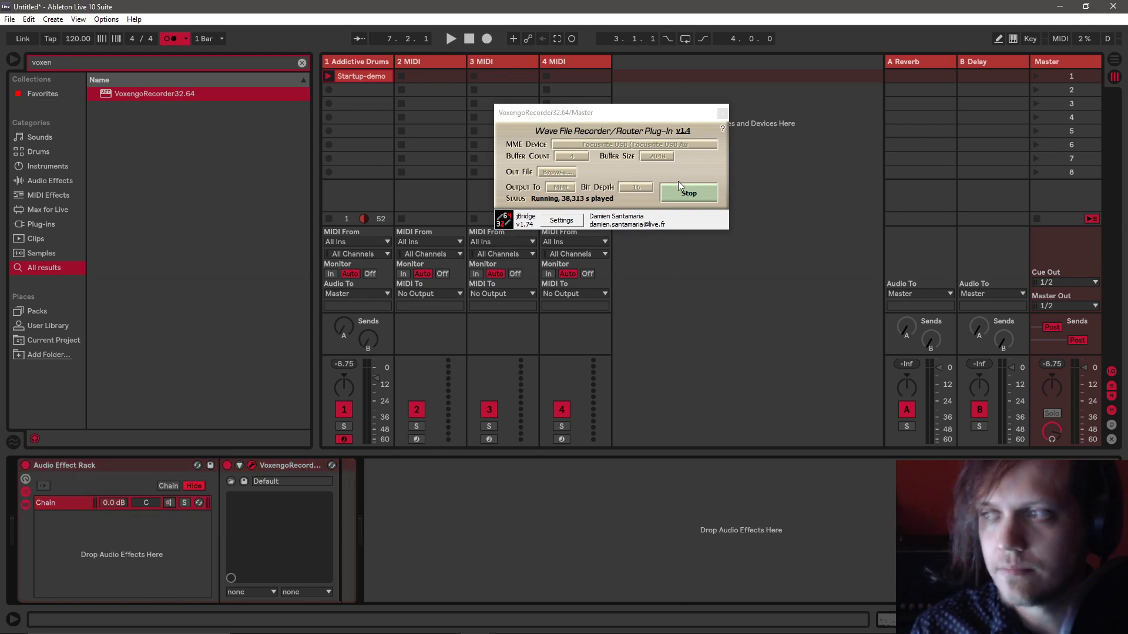
- Restart the drum playback and adjust the Master track volume fader
{"action": "left_click", "coordinate": [451, 39]}
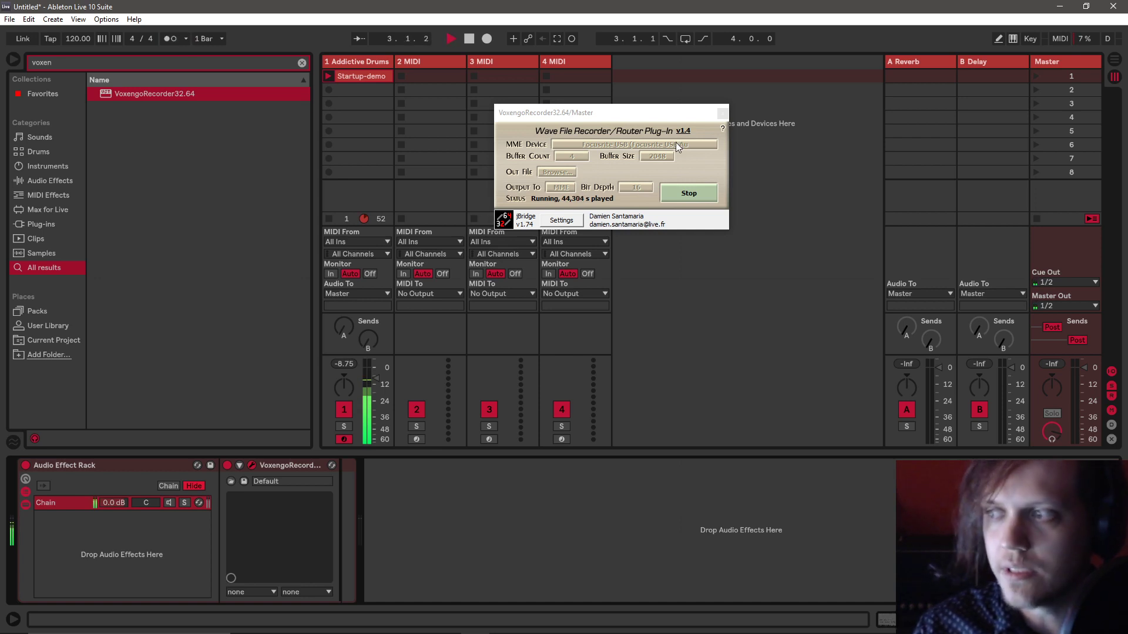
{"action": "left_click", "coordinate": [450, 38]}
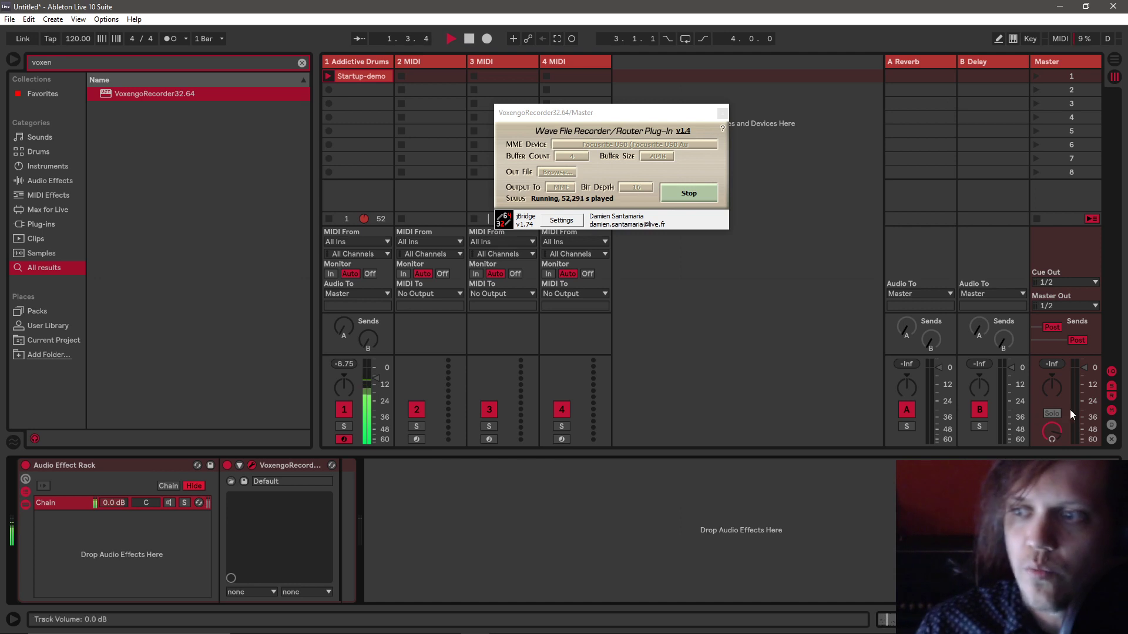
{"action": "mouse_move", "coordinate": [1083, 367]}
{"action": "left_mouse_down"}
{"action": "mouse_move", "coordinate": [1082, 385]}
{"action": "mouse_move", "coordinate": [1082, 367]}
{"action": "left_mouse_up"}
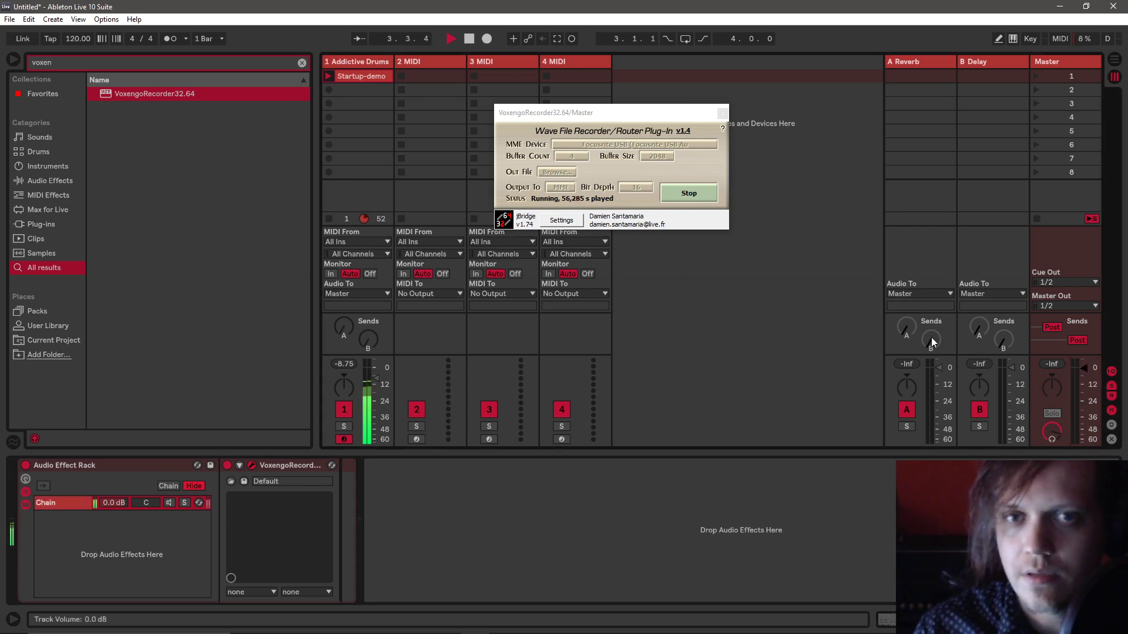
- Search for 'utility' and insert the Utility device into the rack before VoxengoRecorder
{"action": "key", "text": "ctrl+f"}
{"action": "type", "text": "u"}
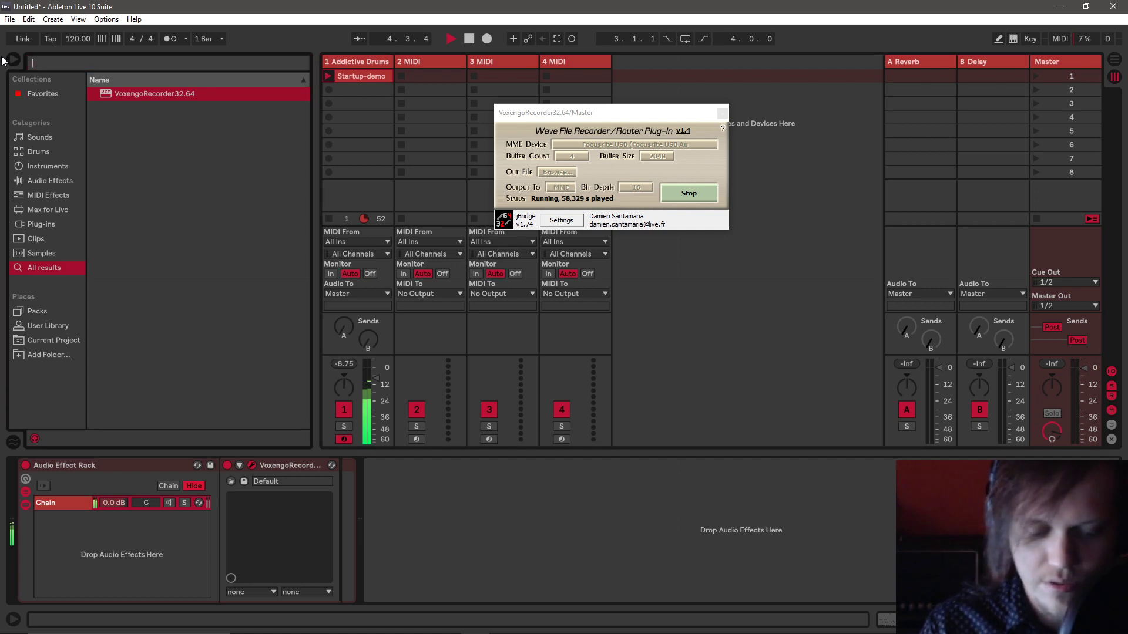
{"action": "type", "text": "tility"}
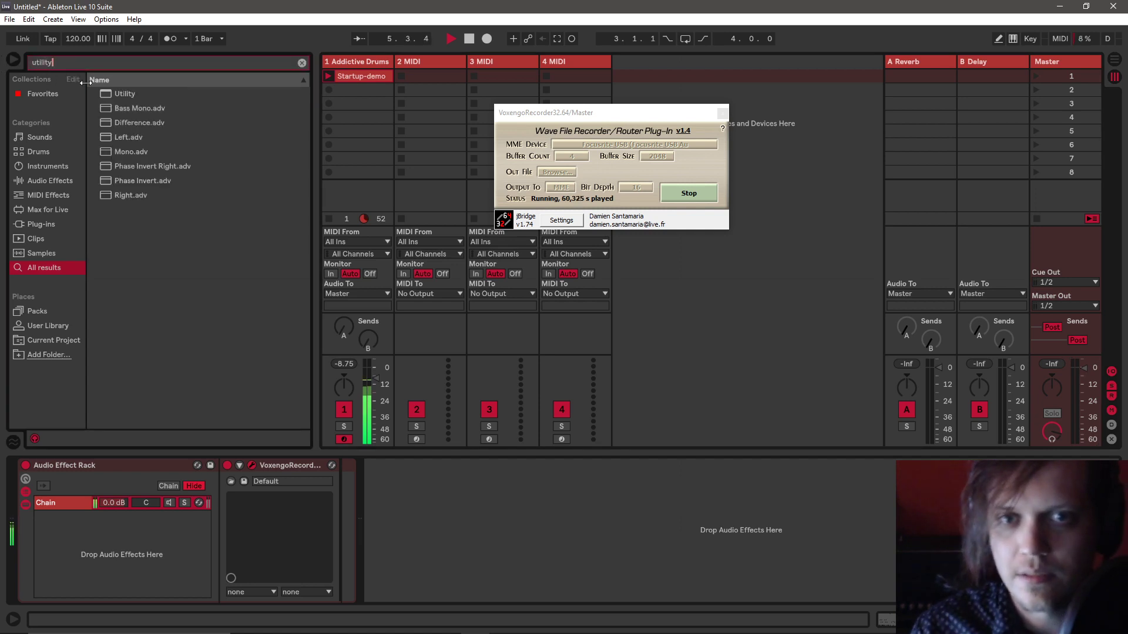
{"action": "key", "text": "Down"}
{"action": "left_click_drag", "start_coordinate": [243, 297], "coordinate": [233, 498]}
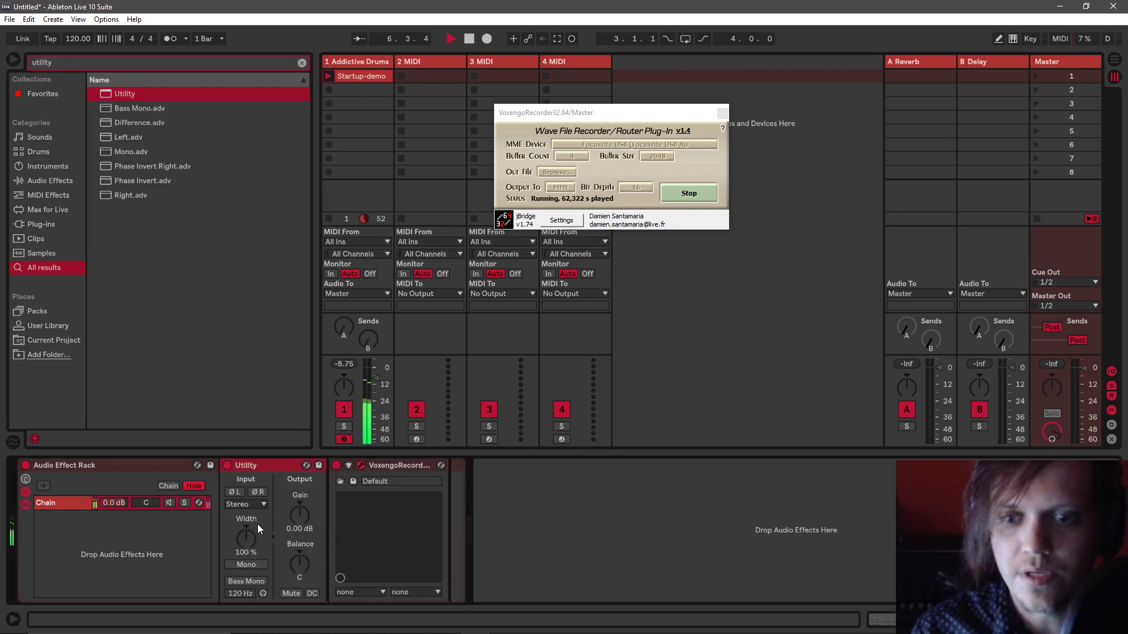
- Try a few Utility gain values, then reset the gain to 0.00 dB
{"action": "left_click_drag", "start_coordinate": [296, 517], "coordinate": [296, 556]}
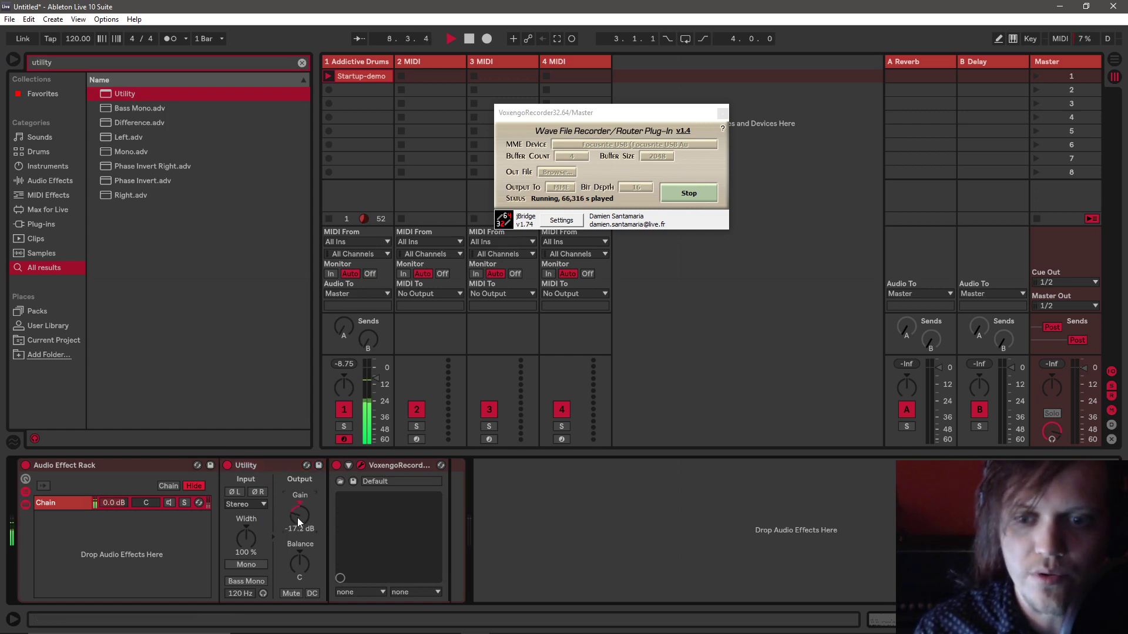
{"action": "left_click_drag", "start_coordinate": [298, 517], "coordinate": [298, 512]}
{"action": "key", "text": "Delete"}
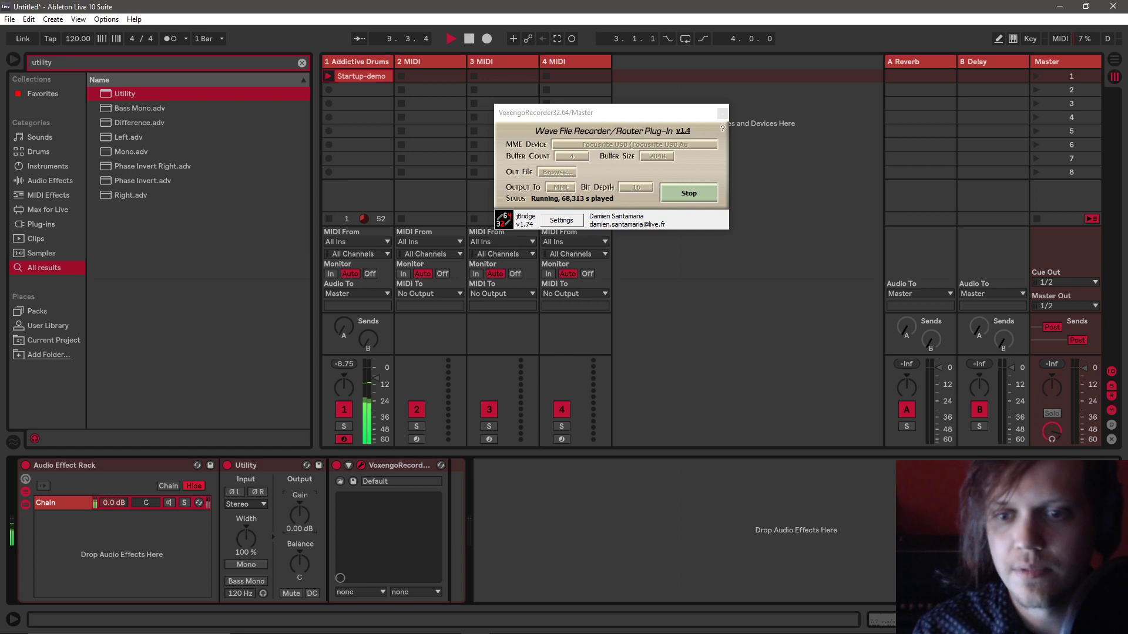
{"action": "left_click", "coordinate": [688, 194]}
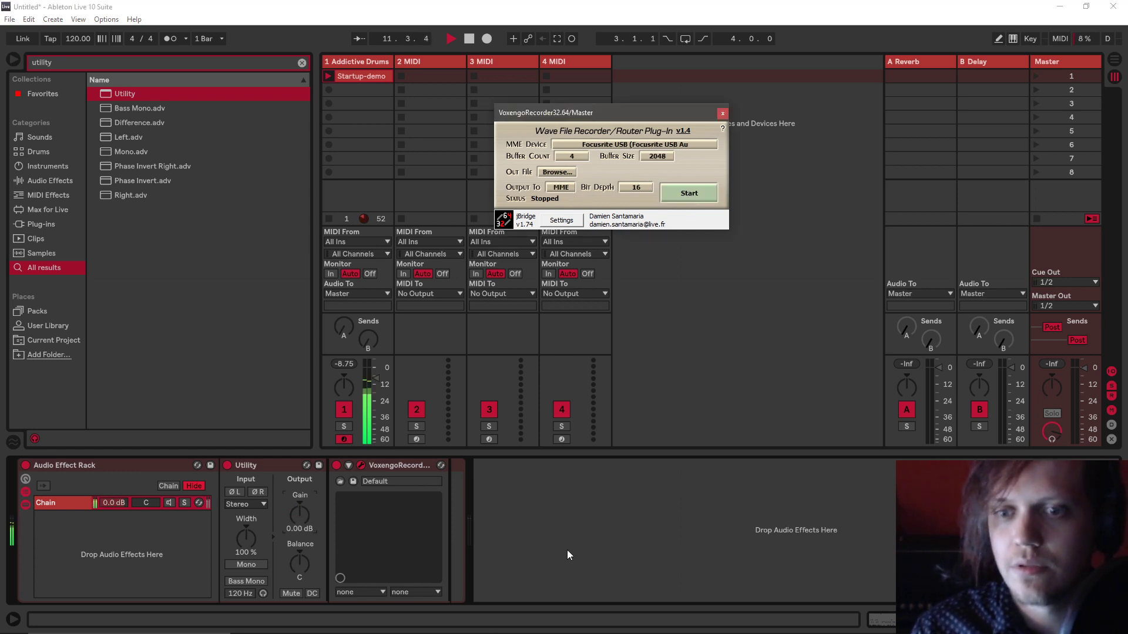